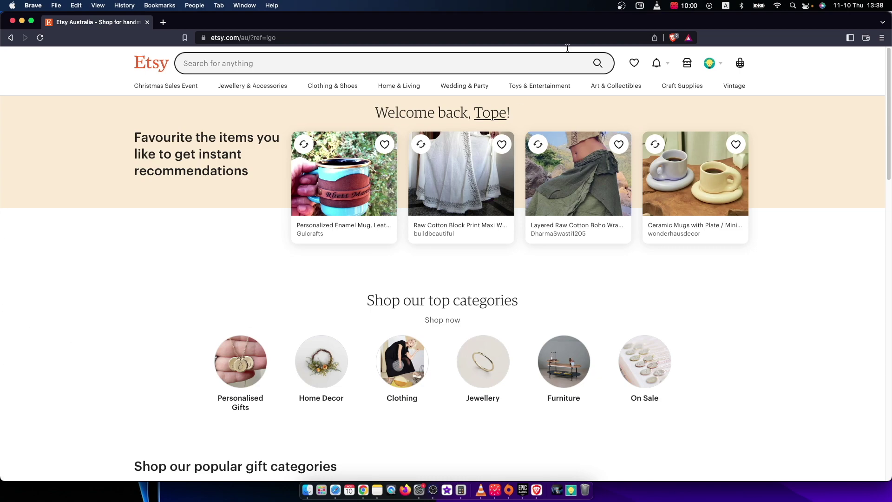
Go to Account Settings through the avatar menu at the top right.
click(710, 65)
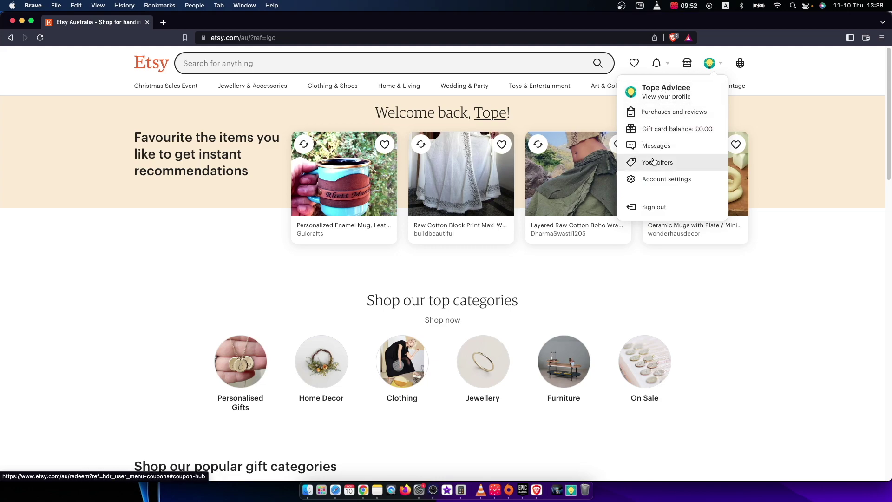
click(651, 182)
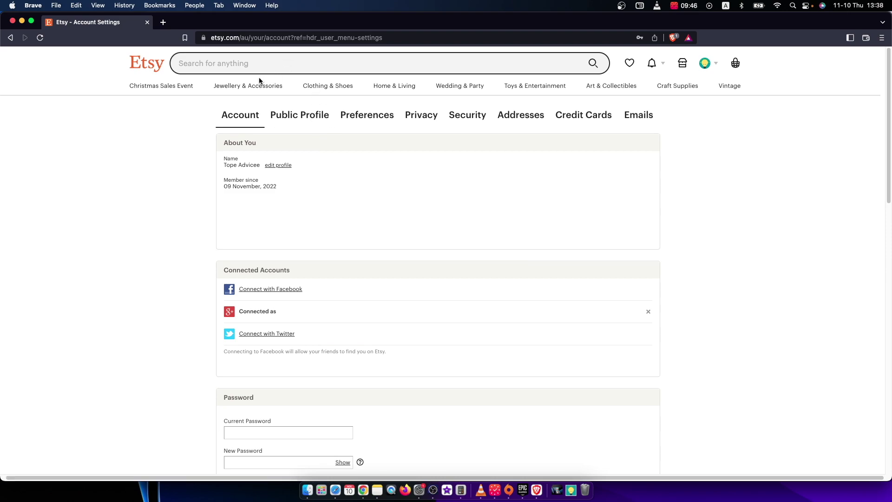
scroll(328, 123, down, 3)
scroll(328, 122, down, 2)
scroll(328, 122, down, 3)
scroll(327, 123, down, 4)
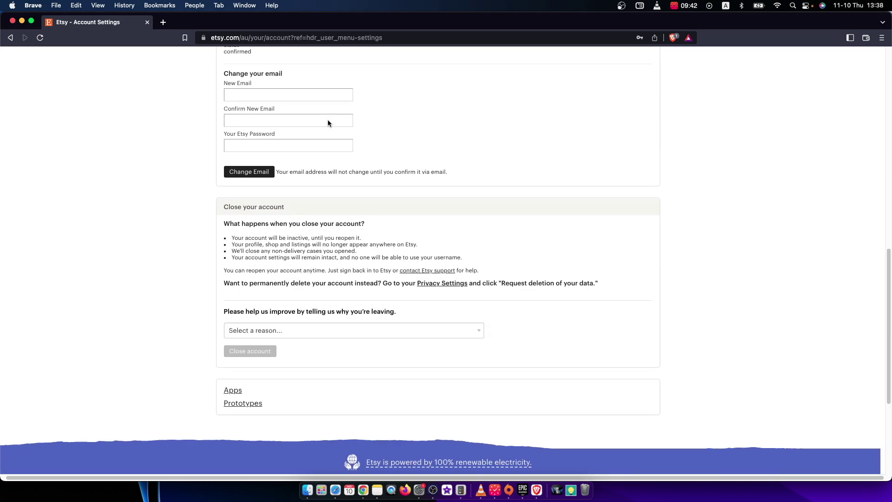
scroll(327, 123, down, 1)
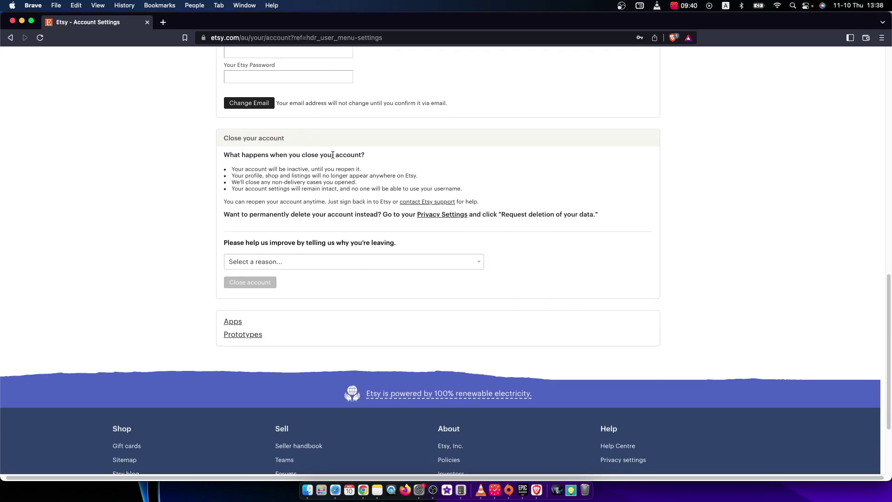
Choose 'Etsy isn't right for me' with the not-enough-views option, then start closing the account.
click(254, 266)
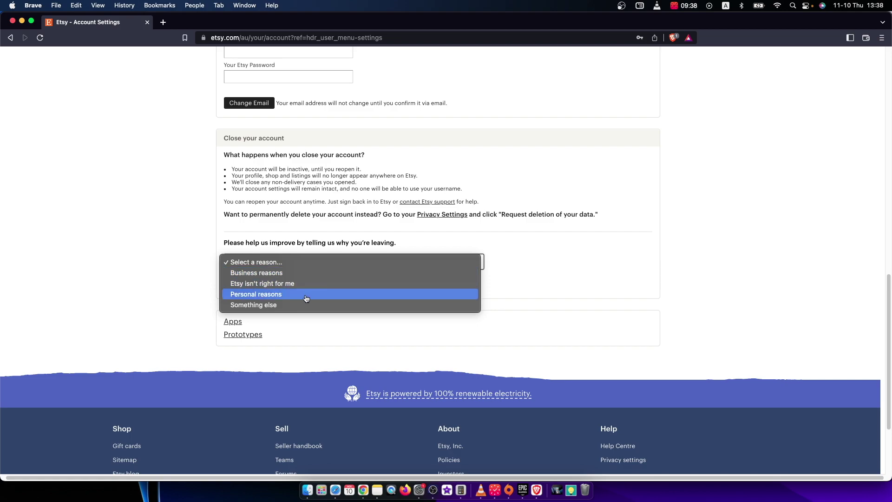
click(260, 286)
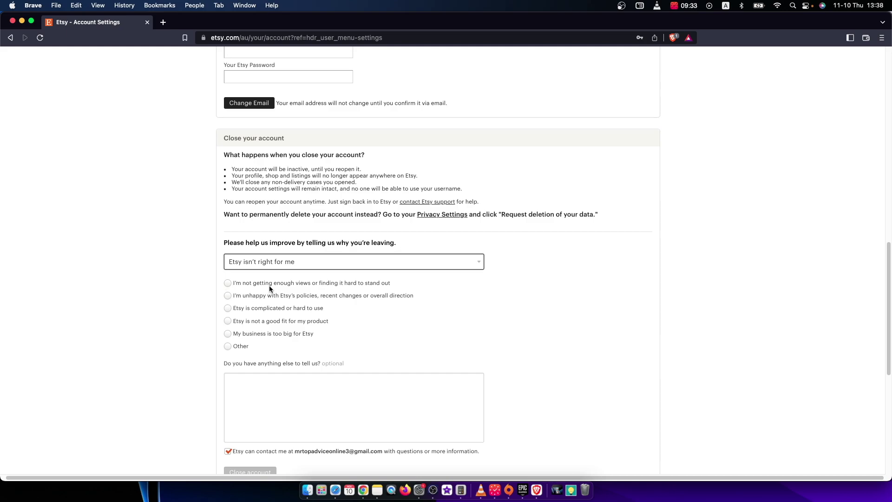
click(235, 286)
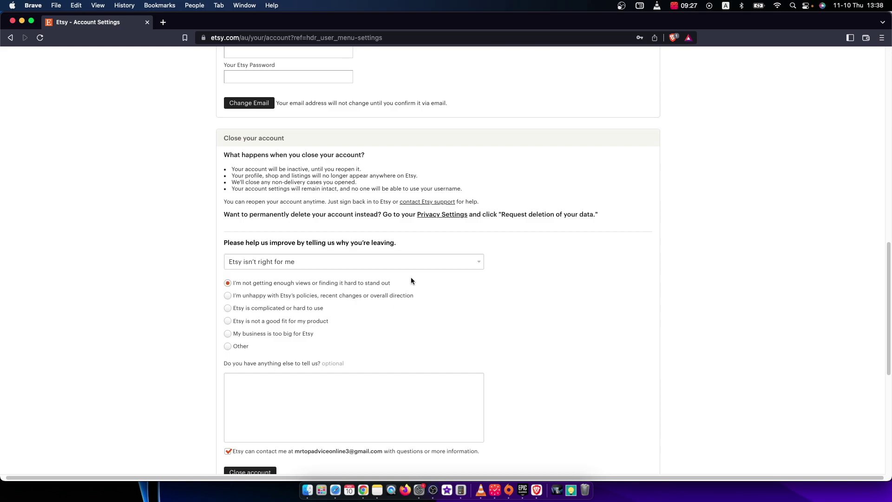
scroll(411, 279, down, 2)
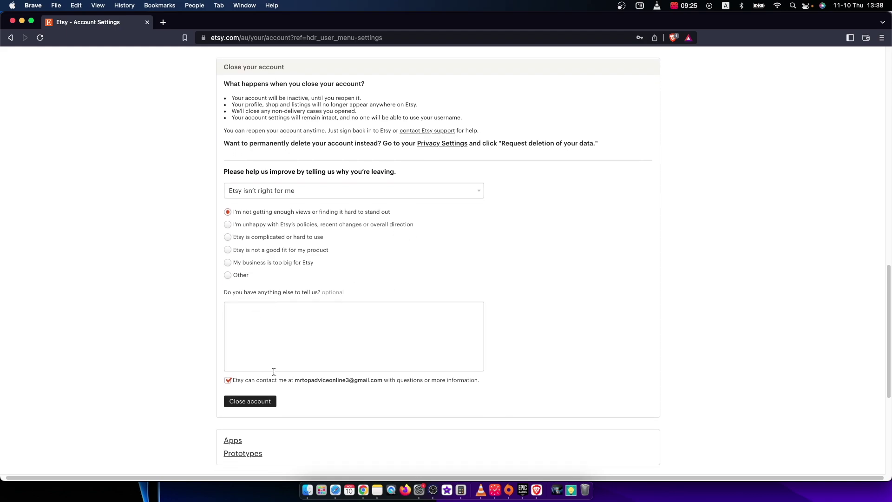
scroll(285, 315, down, 2)
click(250, 369)
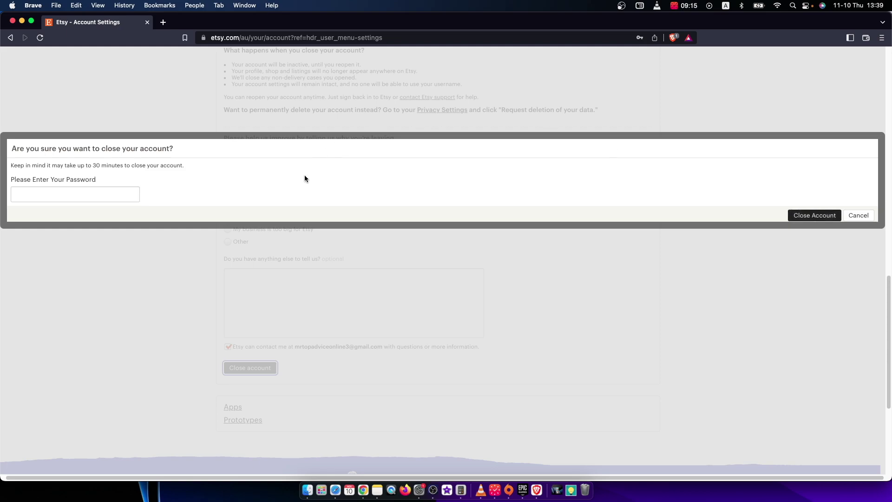
Submit the Close Account confirmation dialog.
click(230, 241)
scroll(199, 74, up, 10)
scroll(178, 131, up, 5)
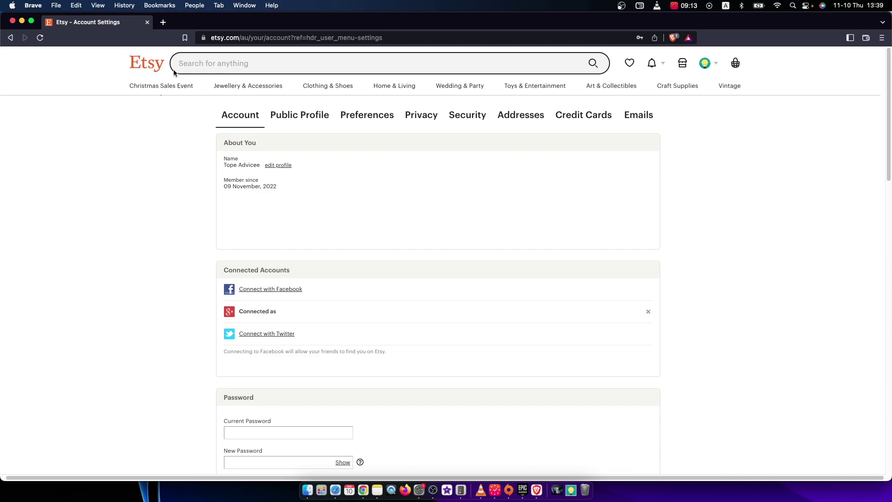